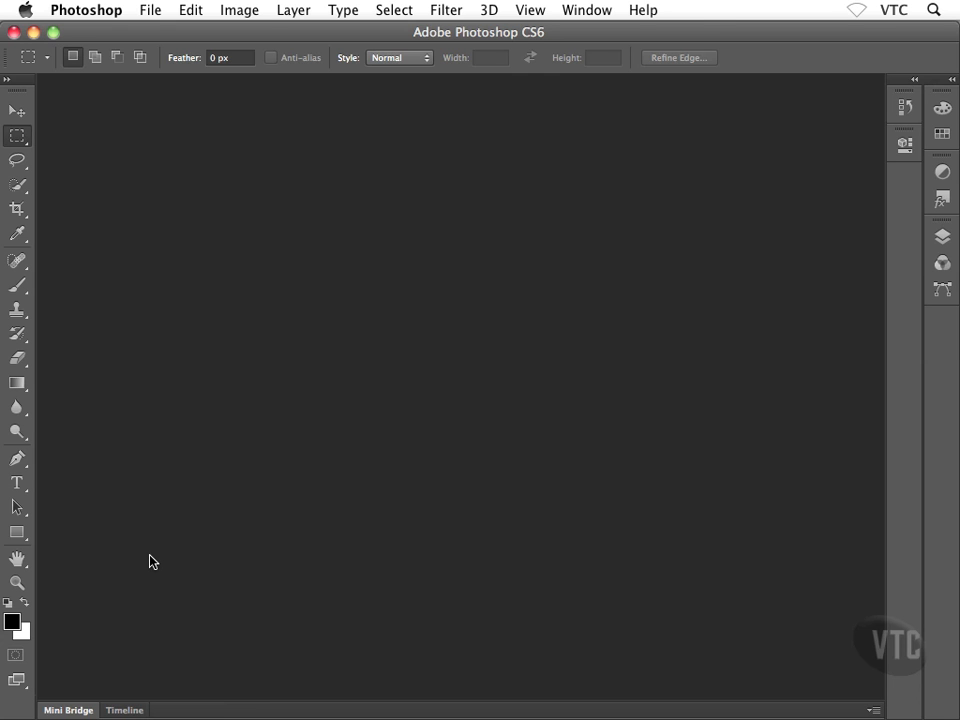
{"action": "left_click", "coordinate": [582, 11]}
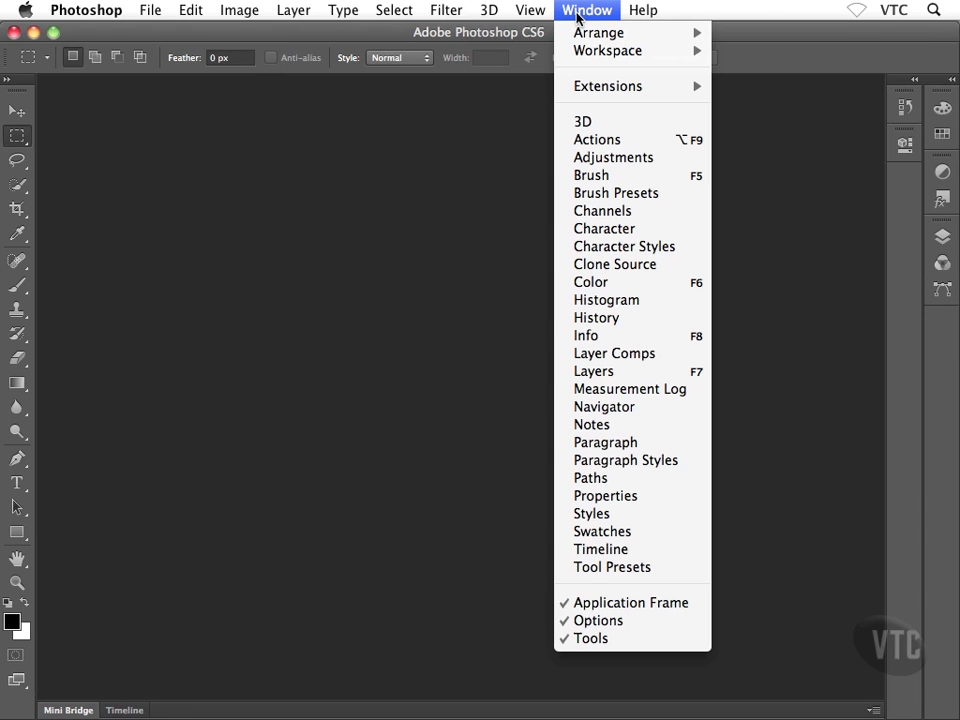
{"action": "left_click", "coordinate": [793, 108]}
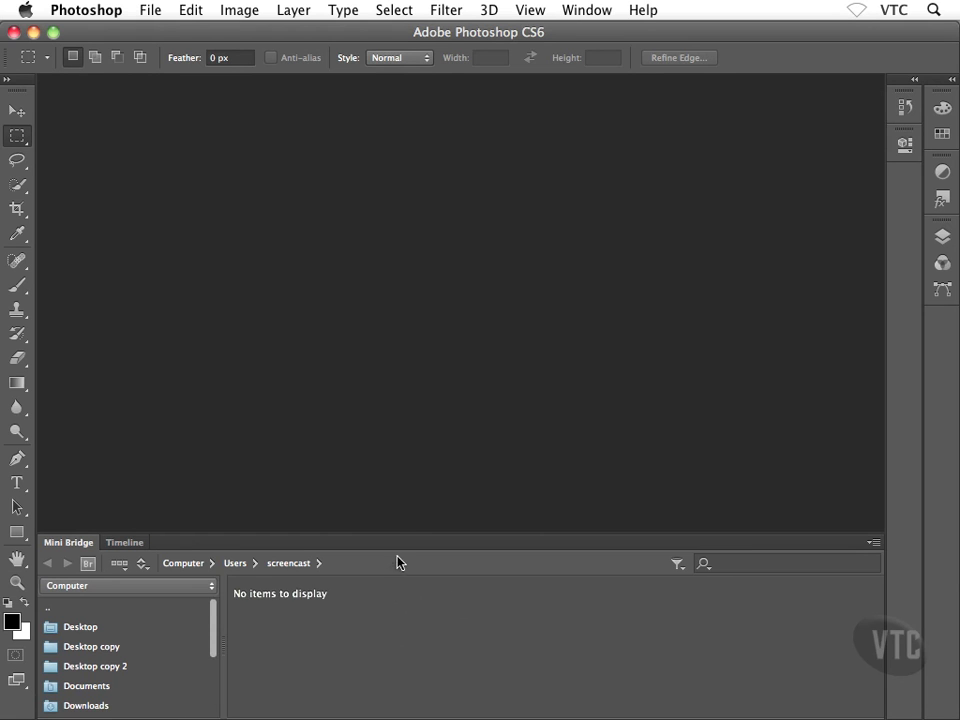
Make the Mini Bridge panel taller and browse to the Project Files folder inside Desktop
{"action": "left_click_drag", "start_coordinate": [396, 534], "coordinate": [386, 468]}
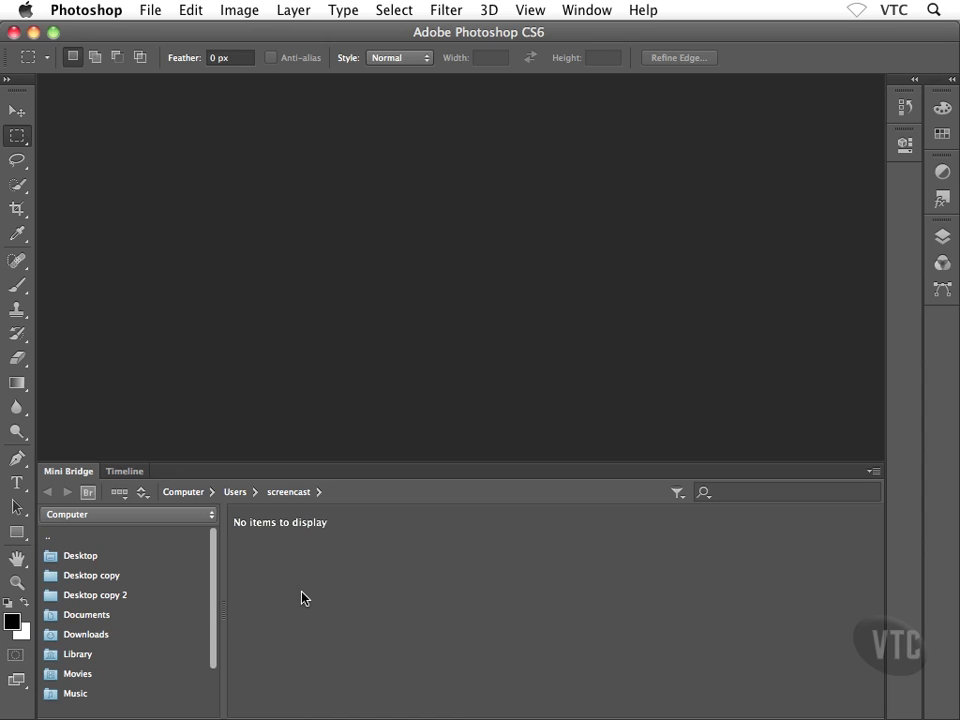
{"action": "left_click", "coordinate": [53, 559]}
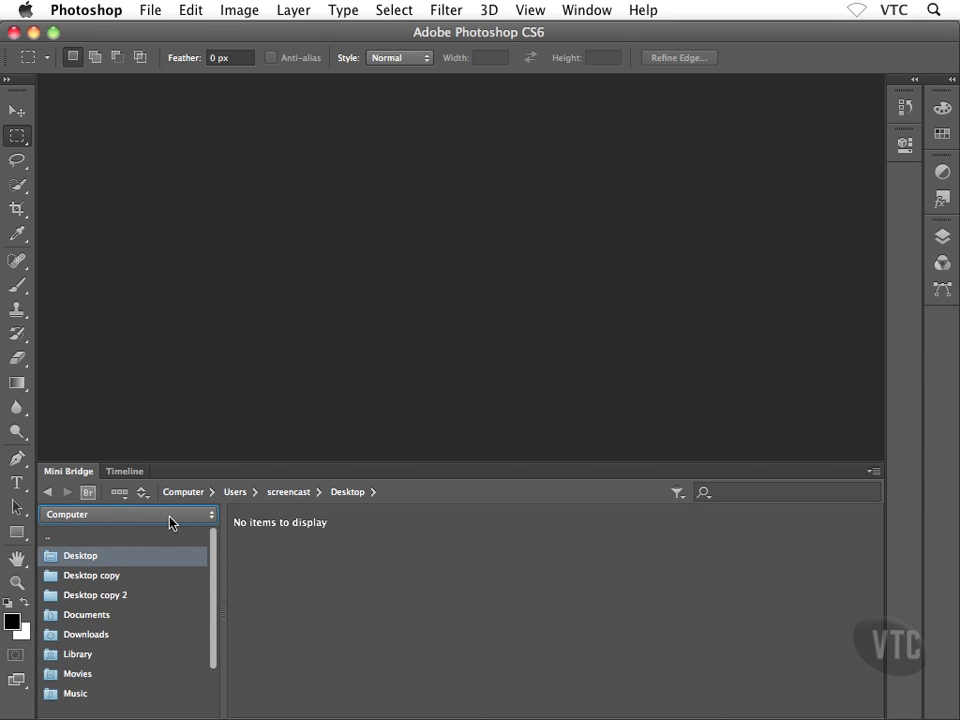
{"action": "left_click", "coordinate": [170, 514]}
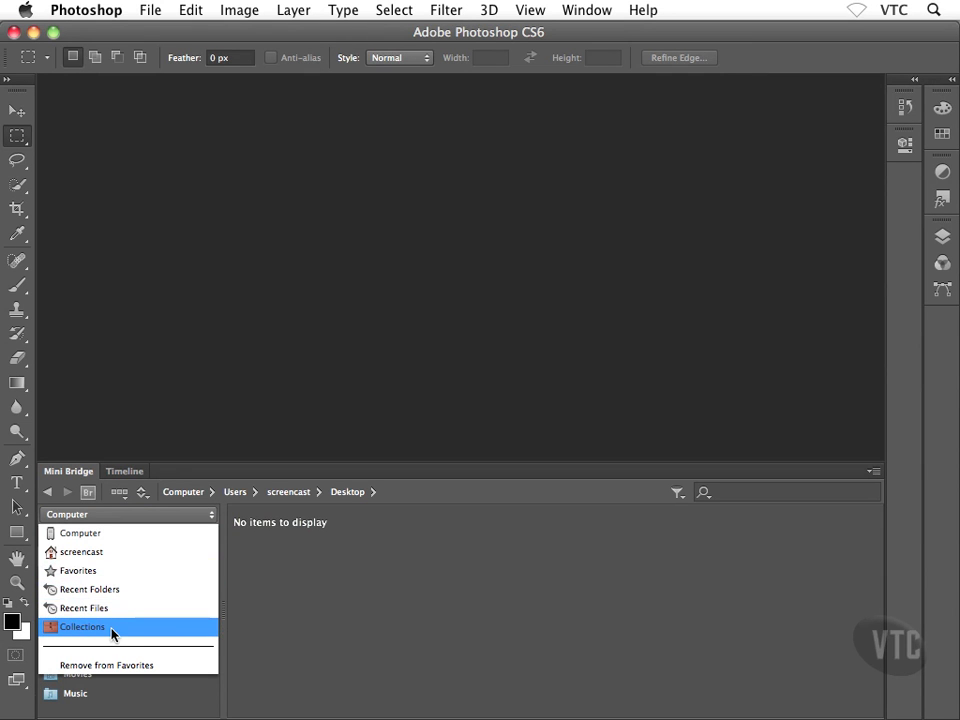
{"action": "left_click", "coordinate": [298, 617]}
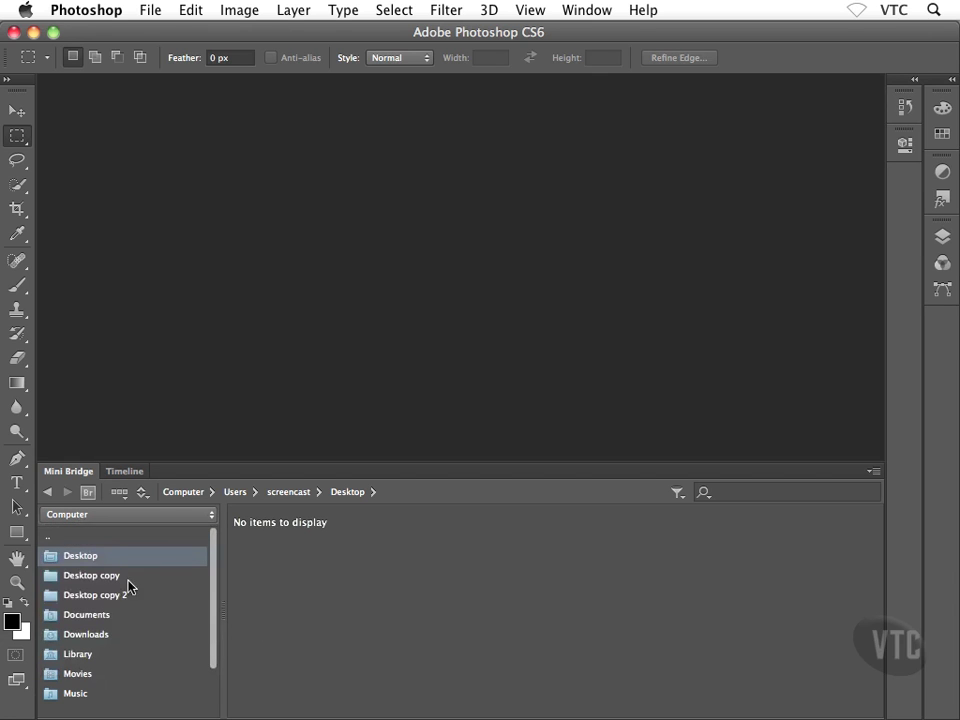
{"action": "double_click", "coordinate": [50, 556]}
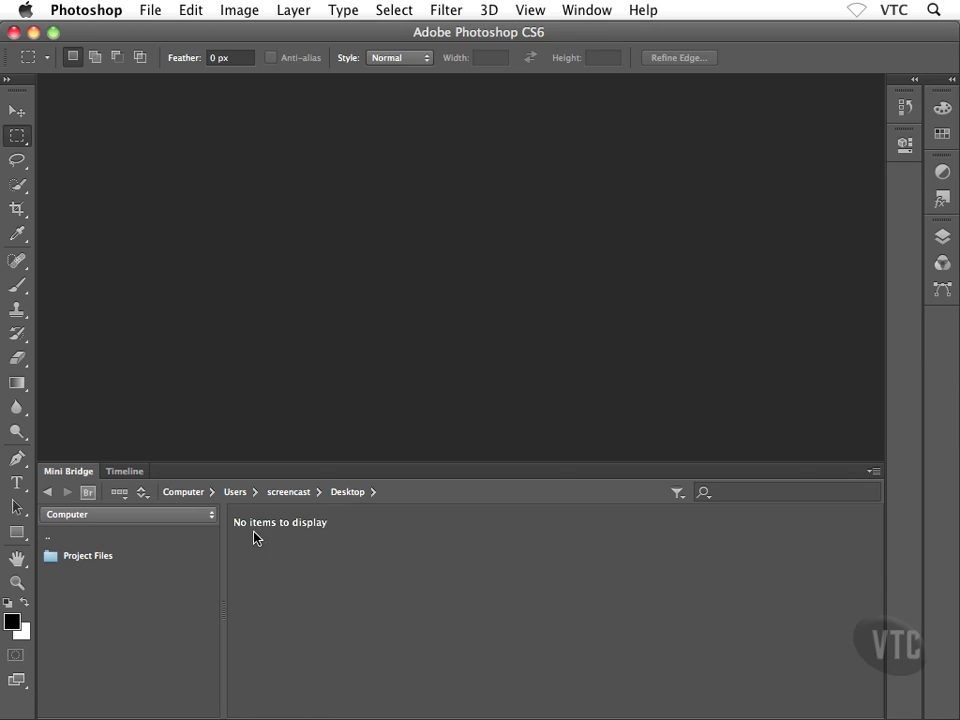
{"action": "double_click", "coordinate": [48, 557]}
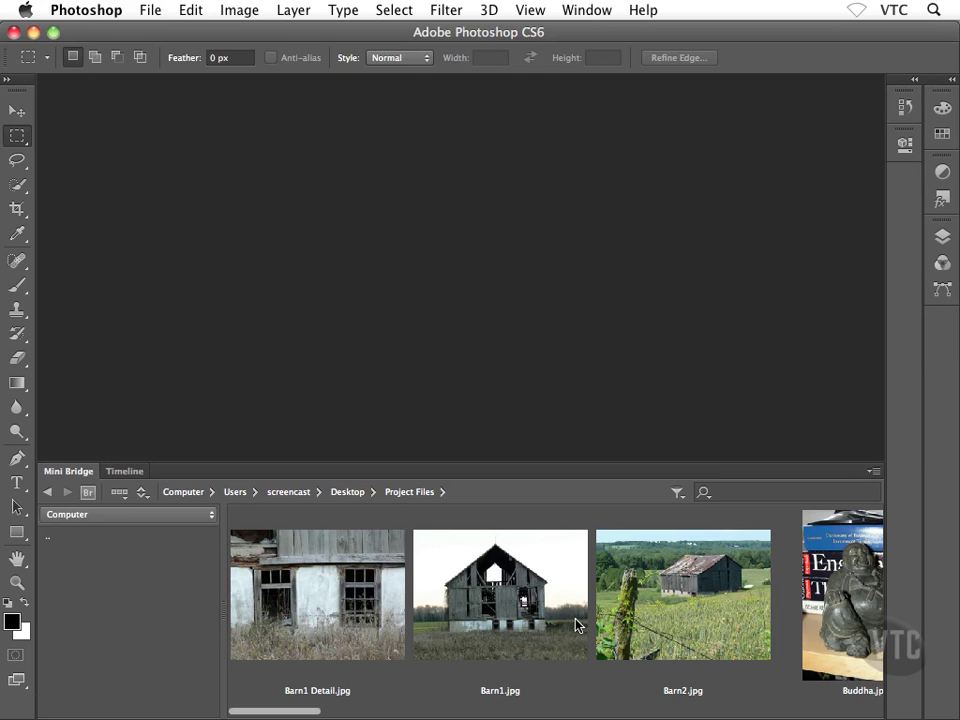
Extend the Mini Bridge panel upward to more than half the workspace height for larger thumbnails
{"action": "left_click_drag", "start_coordinate": [543, 463], "coordinate": [541, 424]}
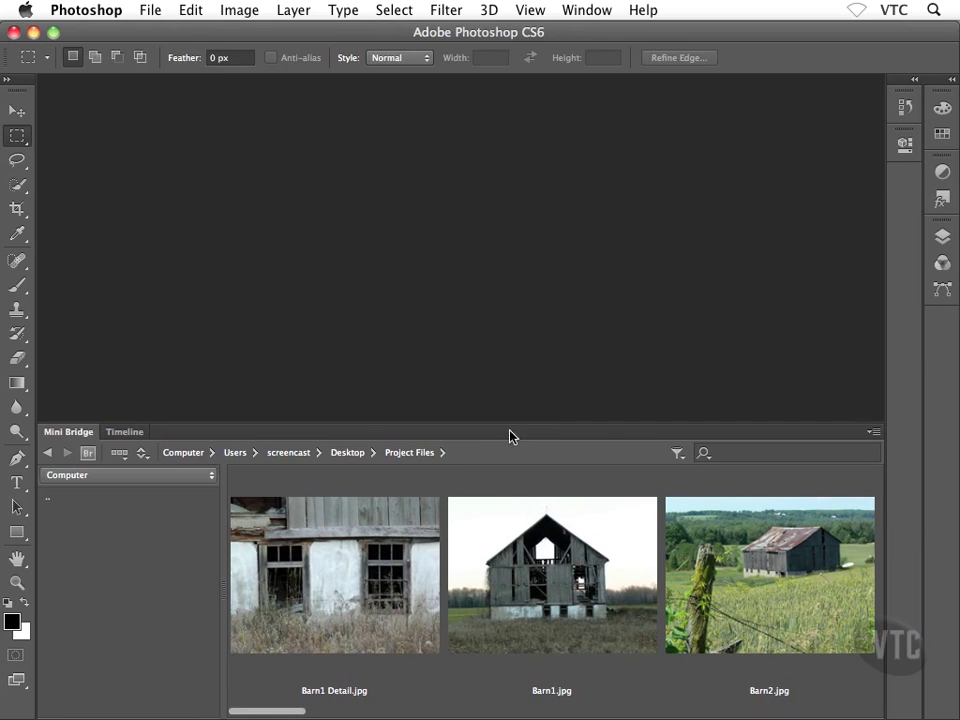
{"action": "left_click_drag", "start_coordinate": [383, 428], "coordinate": [387, 391]}
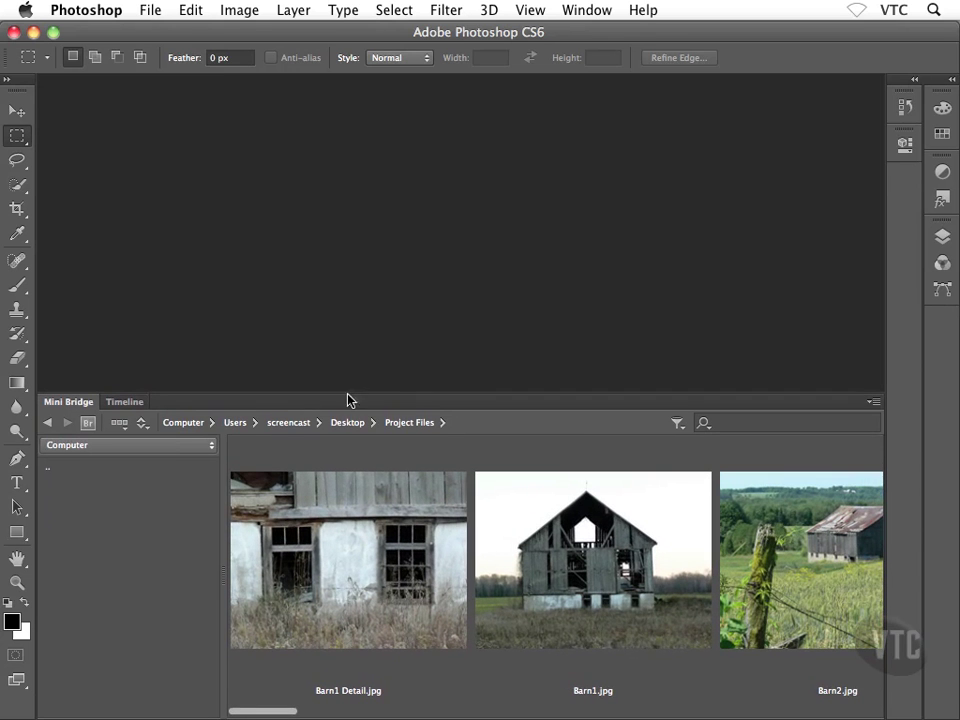
{"action": "left_click_drag", "start_coordinate": [538, 392], "coordinate": [540, 343]}
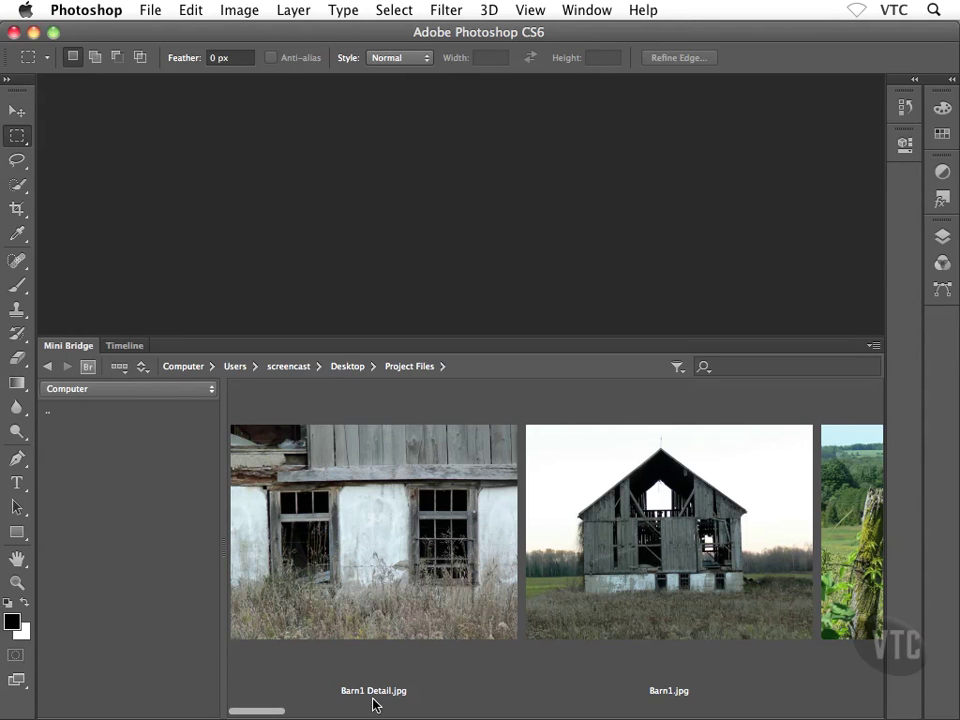
Browse the Project Files thumbnails and review Mini Bridge's view, sort and filter options
{"action": "scroll", "coordinate": [281, 712], "scroll_direction": "right", "scroll_amount": 5}
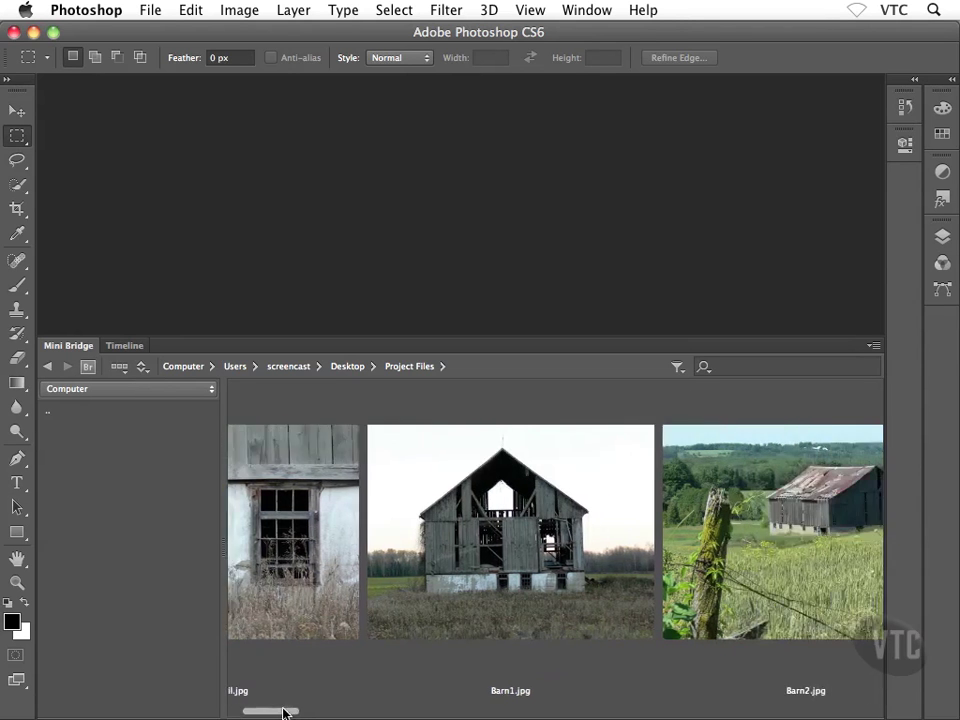
{"action": "mouse_move", "coordinate": [298, 712]}
{"action": "left_mouse_down"}
{"action": "mouse_move", "coordinate": [538, 714]}
{"action": "mouse_move", "coordinate": [500, 714]}
{"action": "left_mouse_up"}
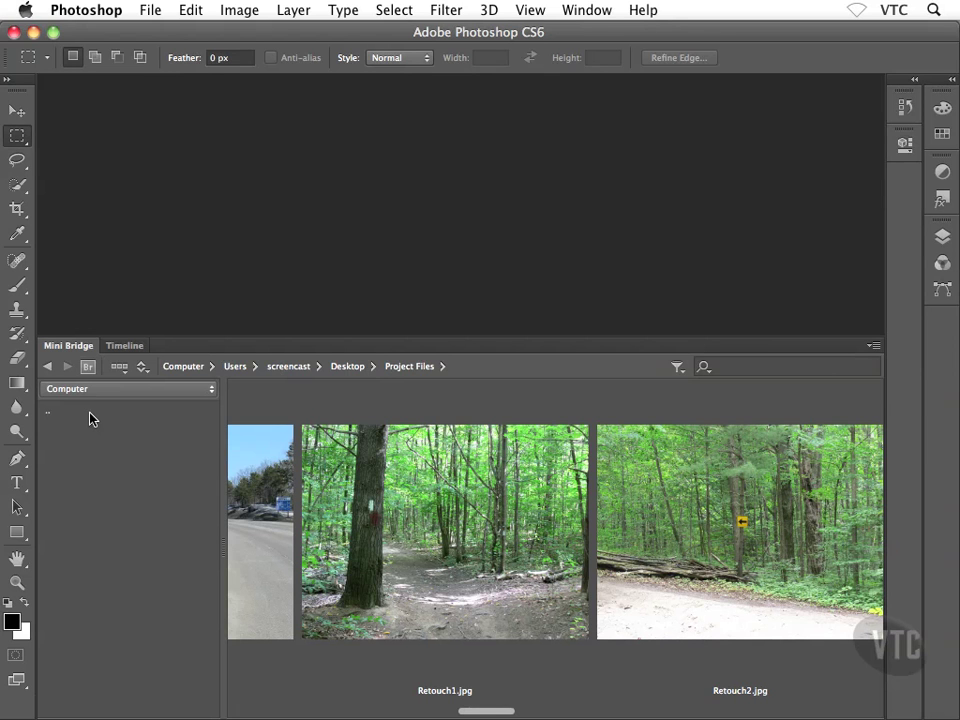
{"action": "left_click", "coordinate": [122, 373]}
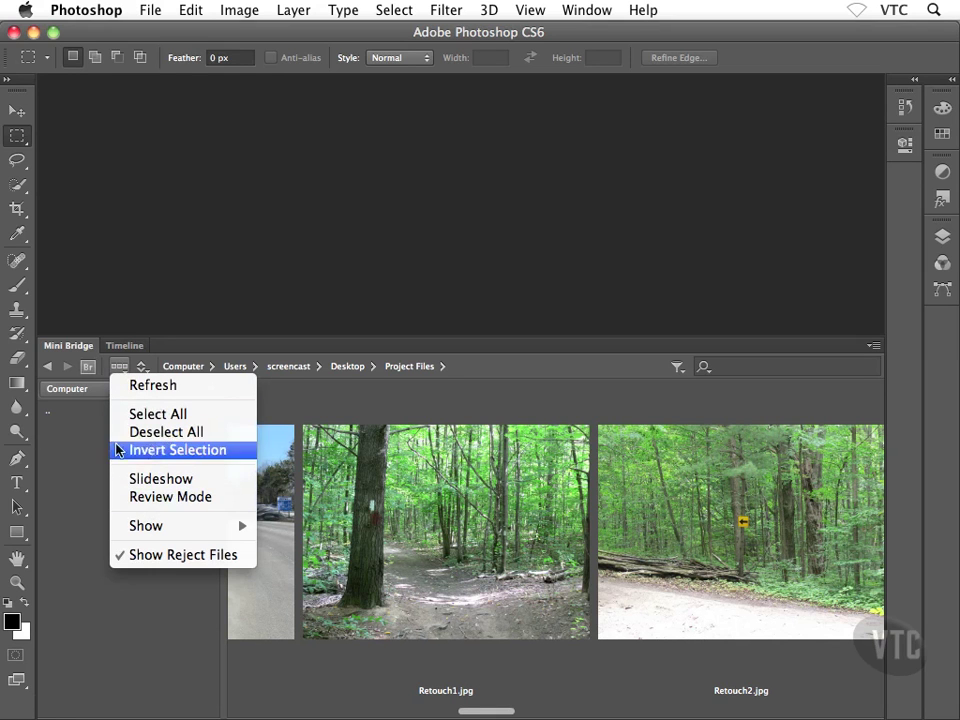
{"action": "left_click", "coordinate": [67, 463]}
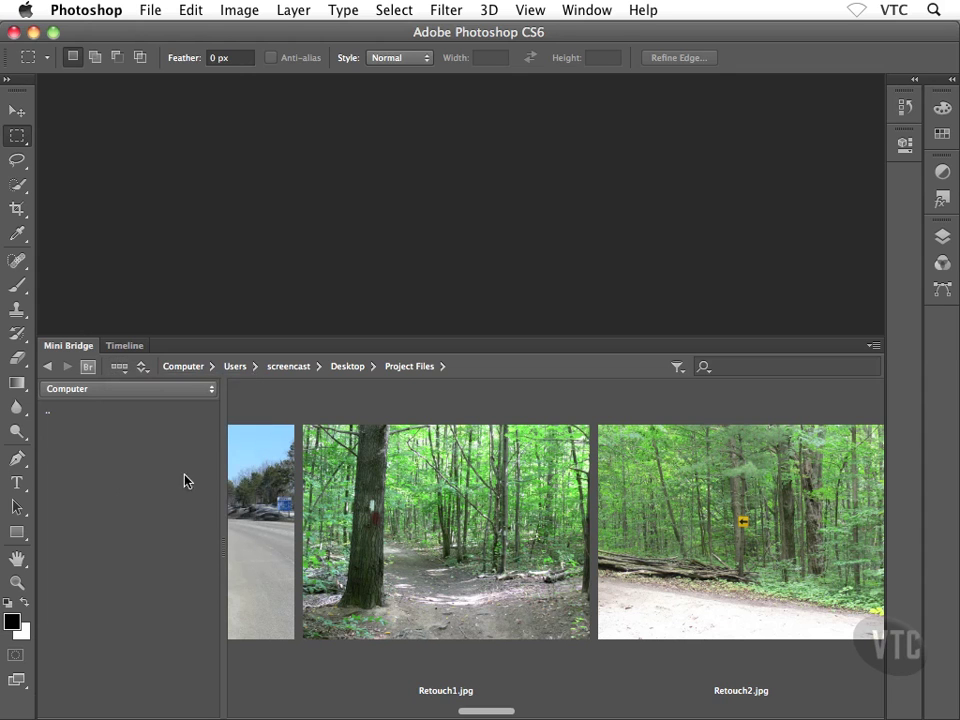
{"action": "left_click", "coordinate": [142, 369]}
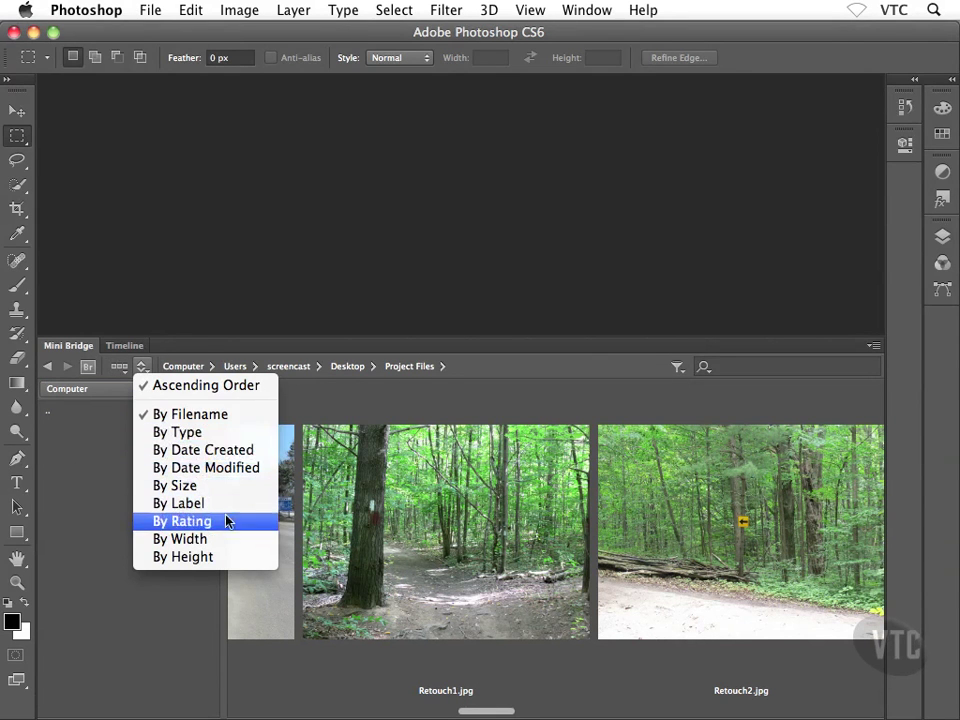
{"action": "left_click", "coordinate": [302, 416]}
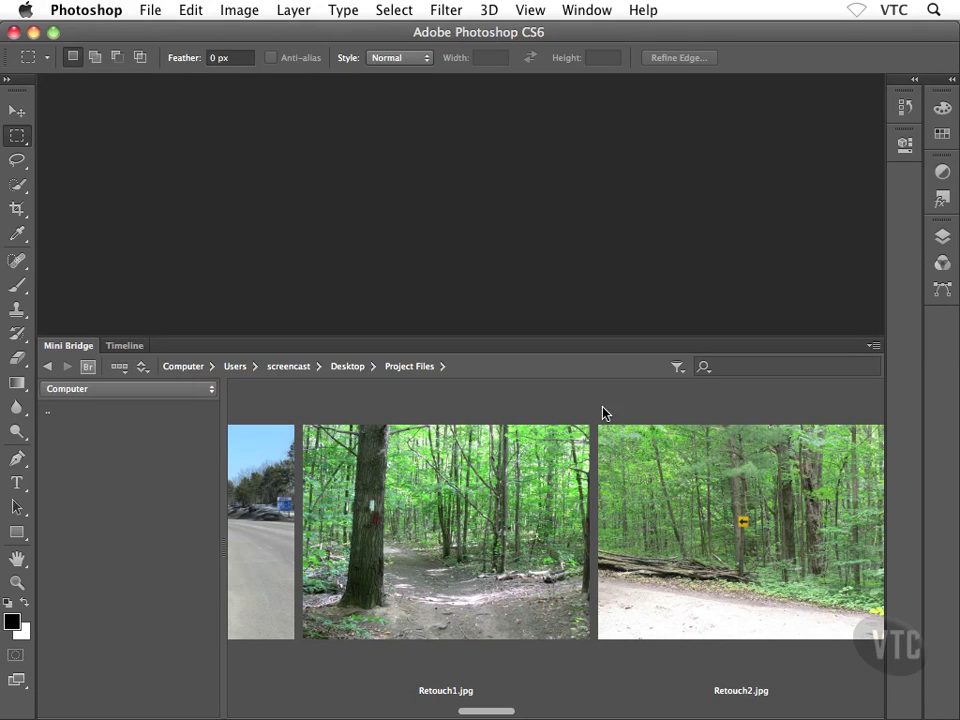
{"action": "left_click", "coordinate": [677, 369]}
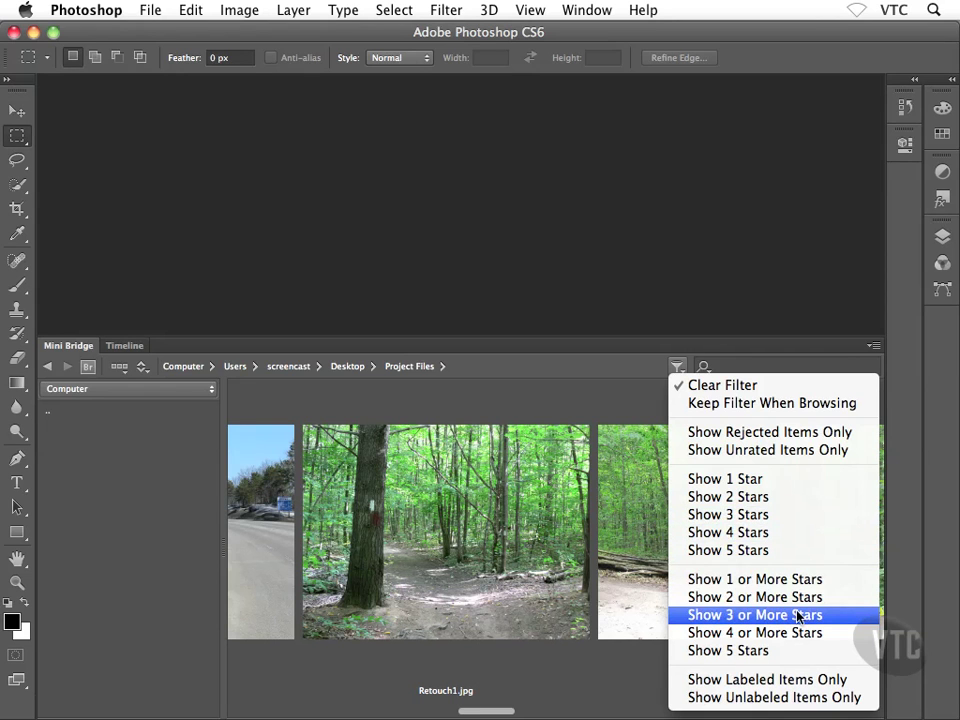
{"action": "left_click", "coordinate": [603, 401]}
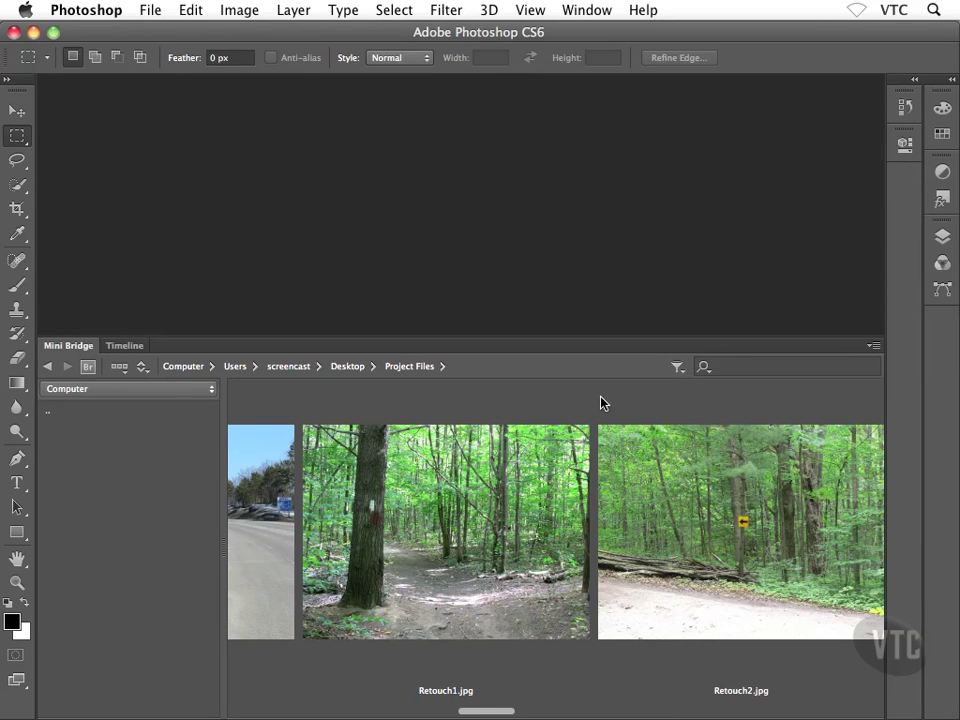
Open Barn1 Detail.jpg from the start of the Project Files thumbnails in Mini Bridge
{"action": "left_click_drag", "start_coordinate": [467, 710], "coordinate": [234, 707]}
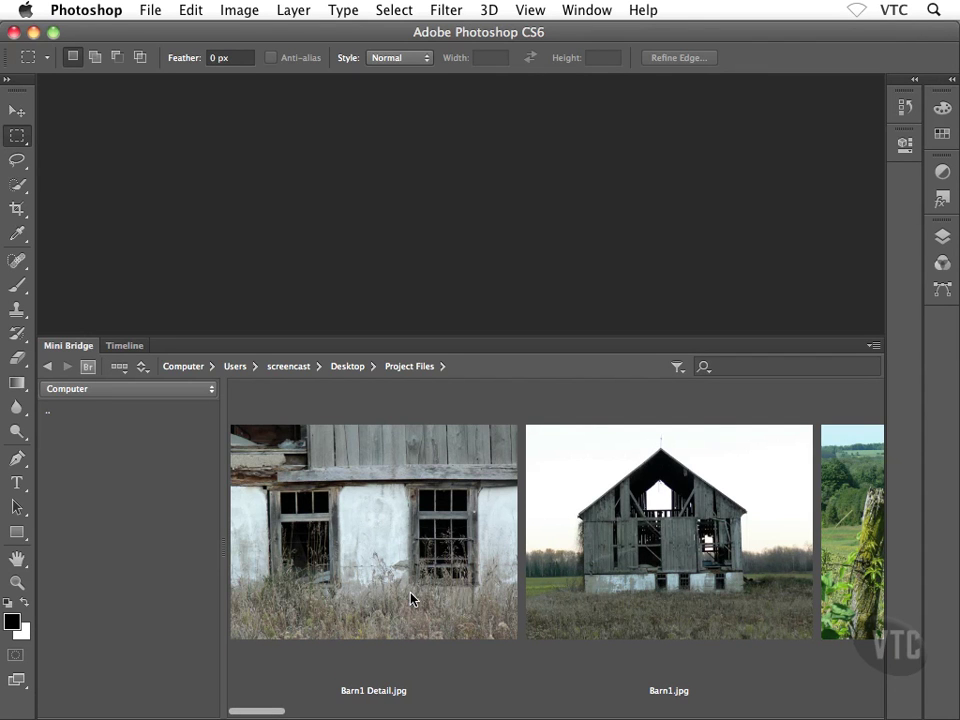
{"action": "left_click", "coordinate": [339, 500]}
{"action": "double_click", "coordinate": [339, 500]}
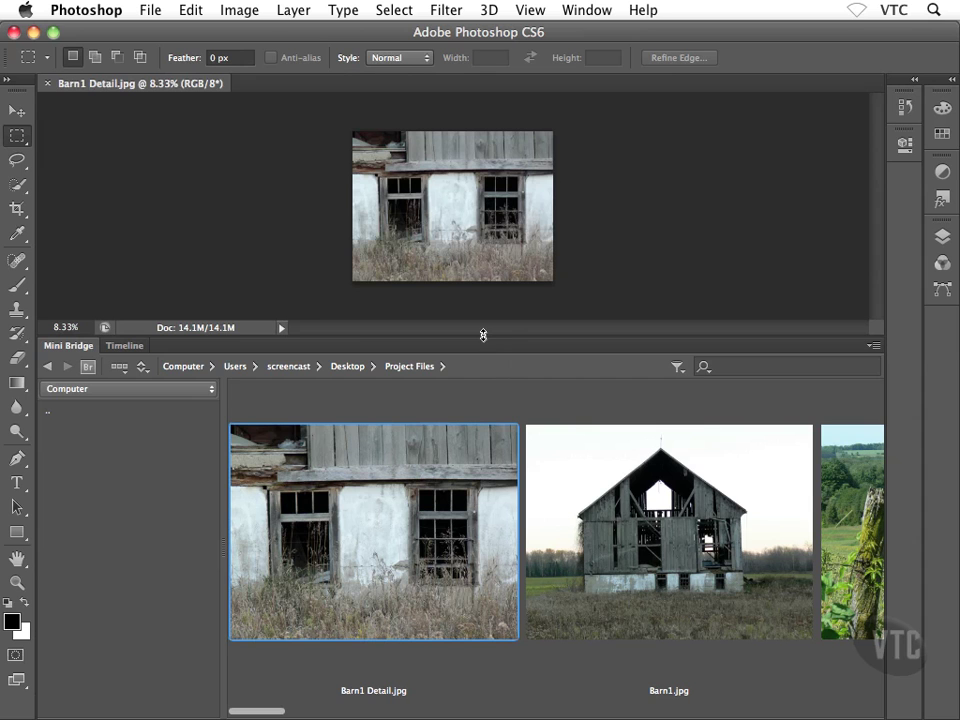
Shrink the Mini Bridge panel to a low strip of small thumbnails and magnify the barn detail image to 25%
{"action": "left_click_drag", "start_coordinate": [482, 334], "coordinate": [470, 592]}
{"action": "key", "text": "super+plus"}
{"action": "key", "text": "super+plus"}
{"action": "key", "text": "super+plus"}
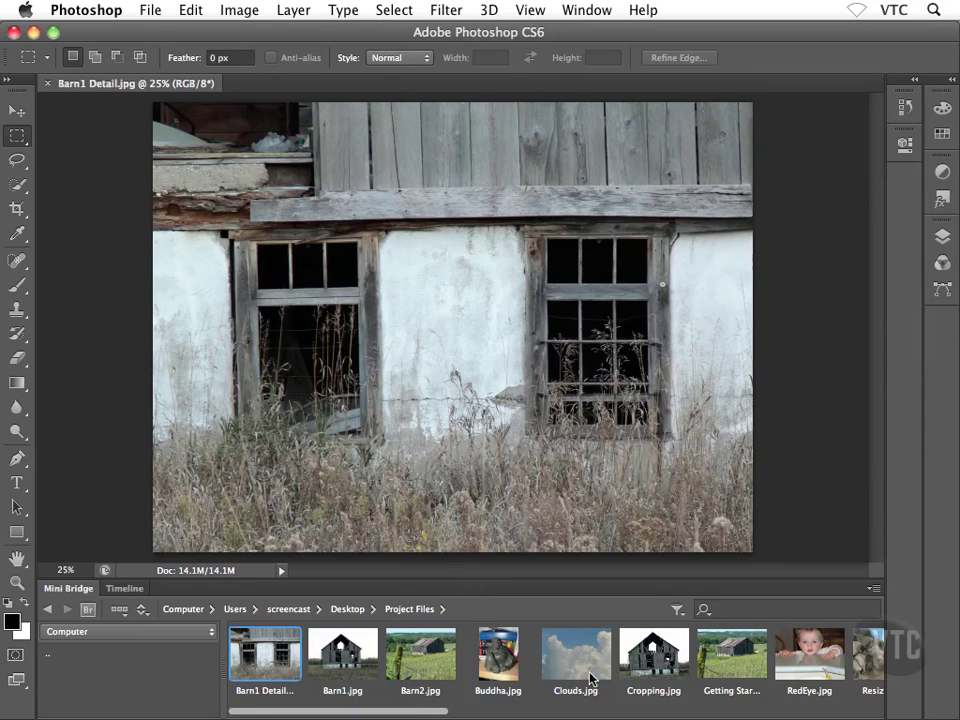
Collapse and re-expand the Mini Bridge panel, and open Barn2.jpg from the Project Files folder
{"action": "mouse_move", "coordinate": [421, 712]}
{"action": "left_mouse_down"}
{"action": "mouse_move", "coordinate": [555, 713]}
{"action": "mouse_move", "coordinate": [403, 713]}
{"action": "left_mouse_up"}
{"action": "double_click", "coordinate": [58, 596]}
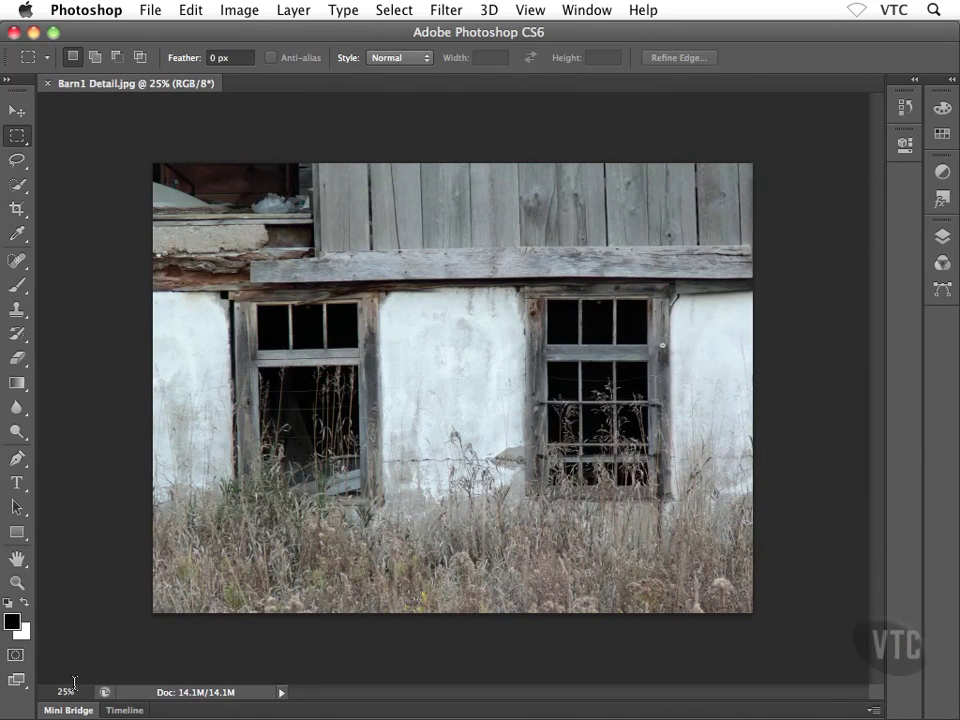
{"action": "left_click", "coordinate": [60, 713]}
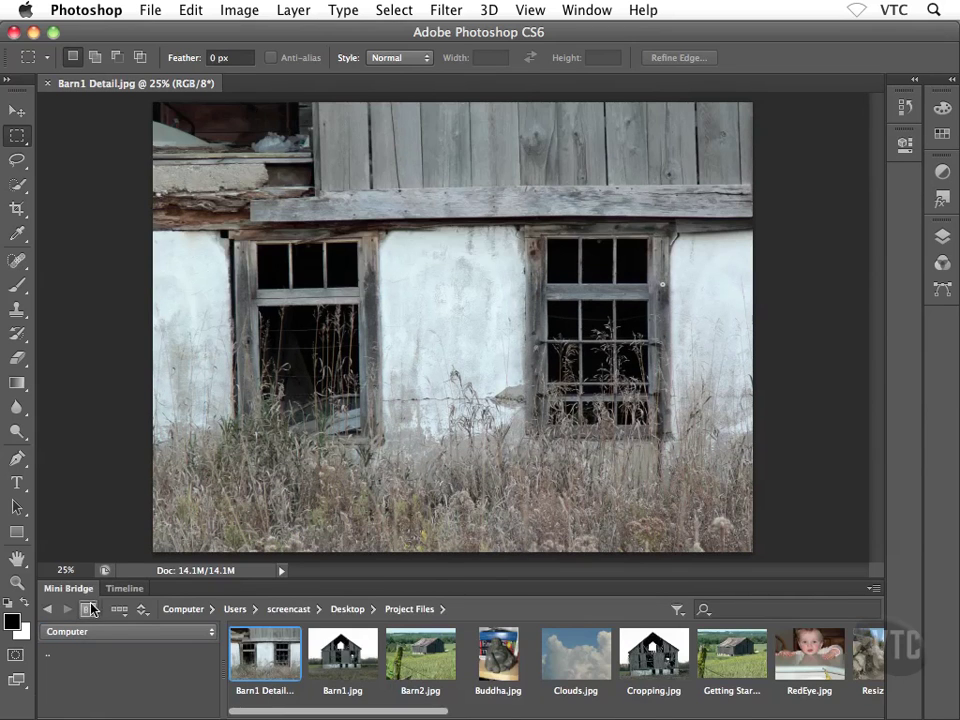
{"action": "double_click", "coordinate": [437, 663]}
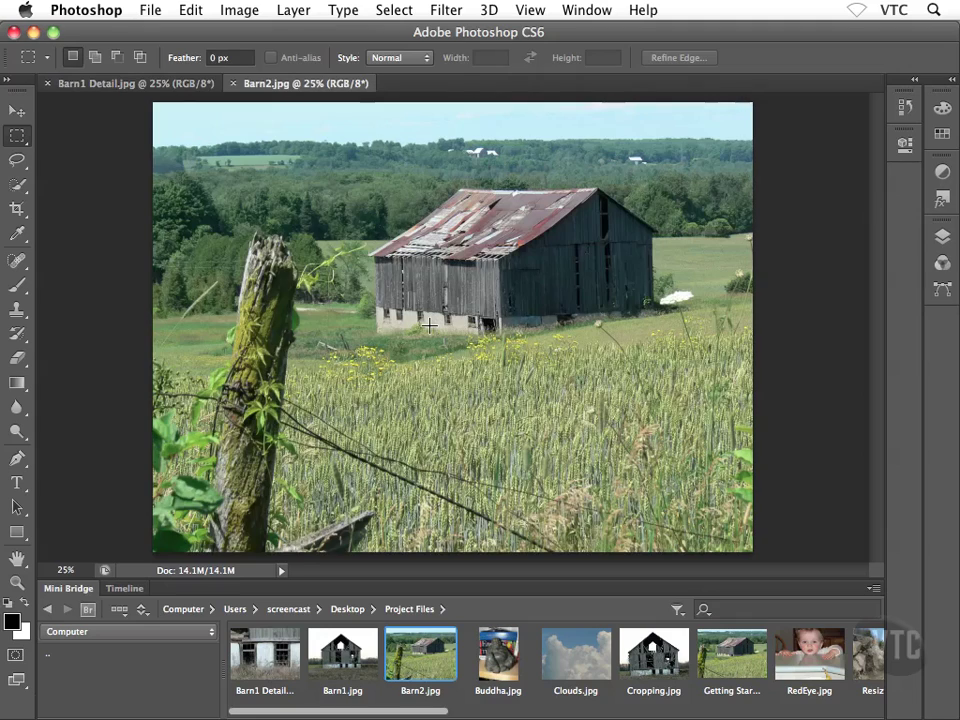